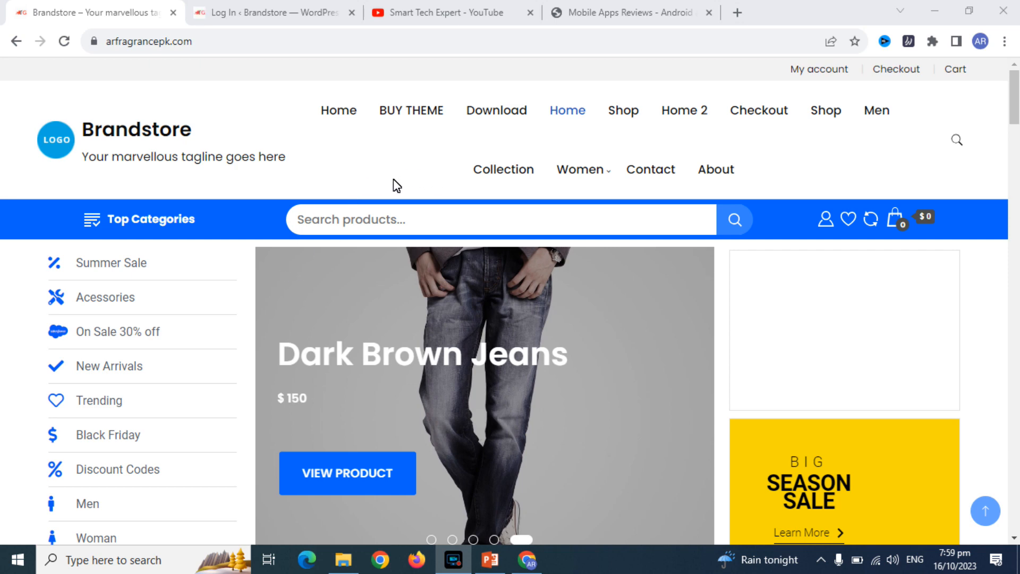
pyautogui.moveTo(1018, 100); pyautogui.dragTo(1019, 493)
pyautogui.click(985, 511)
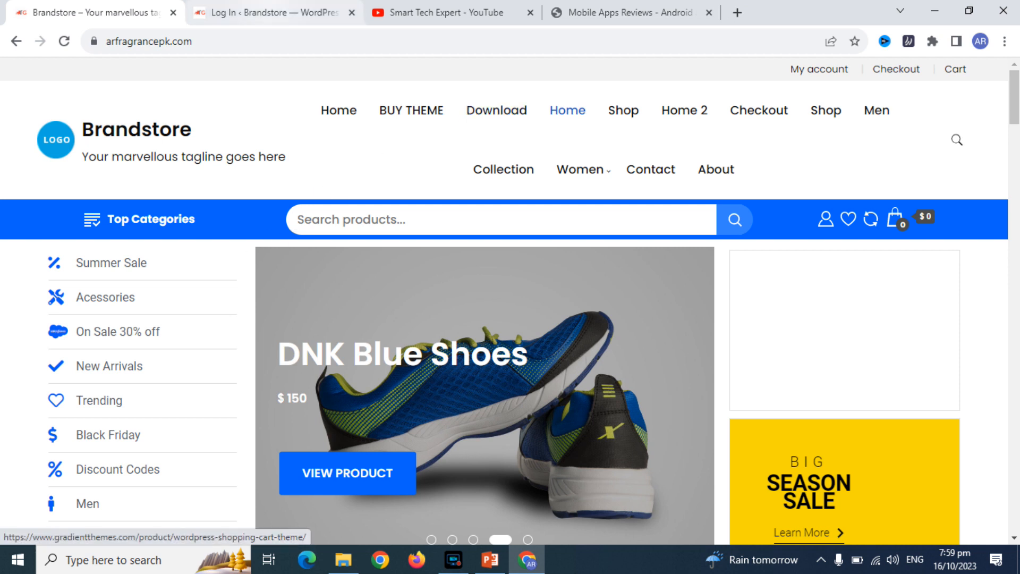
# - Log in to the WordPress admin with the username Administrator, the answer 4 to the humanity check and Remember Me enabled
pyautogui.click(271, 7)
pyautogui.click(486, 381)
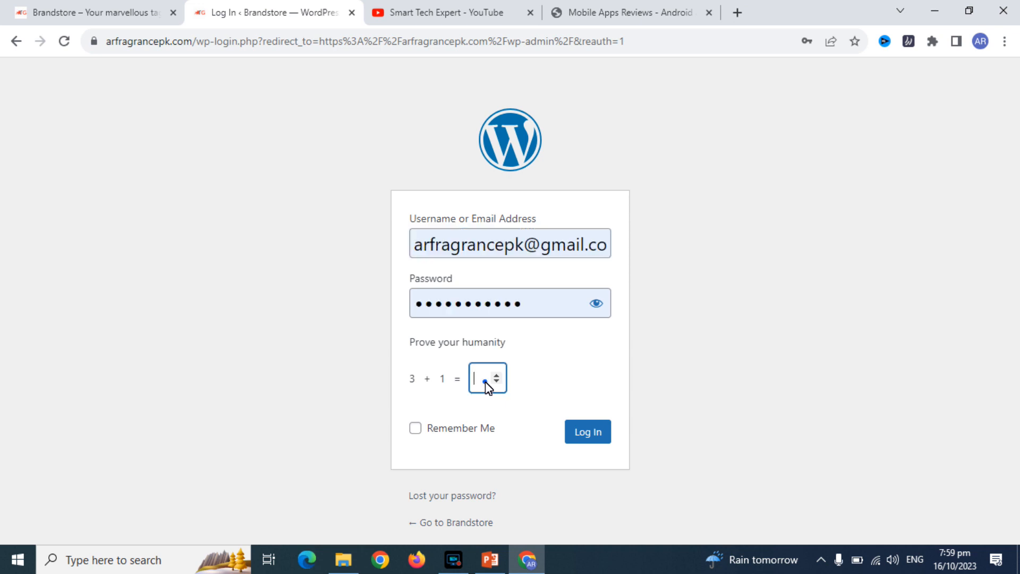
pyautogui.click(449, 428)
pyautogui.click(586, 429)
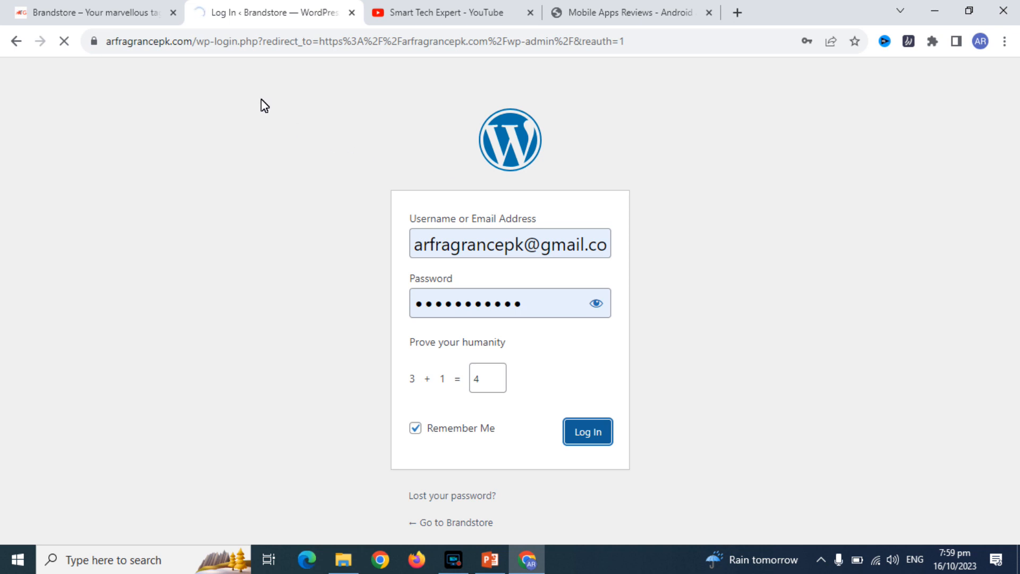
pyautogui.tripleClick(535, 254)
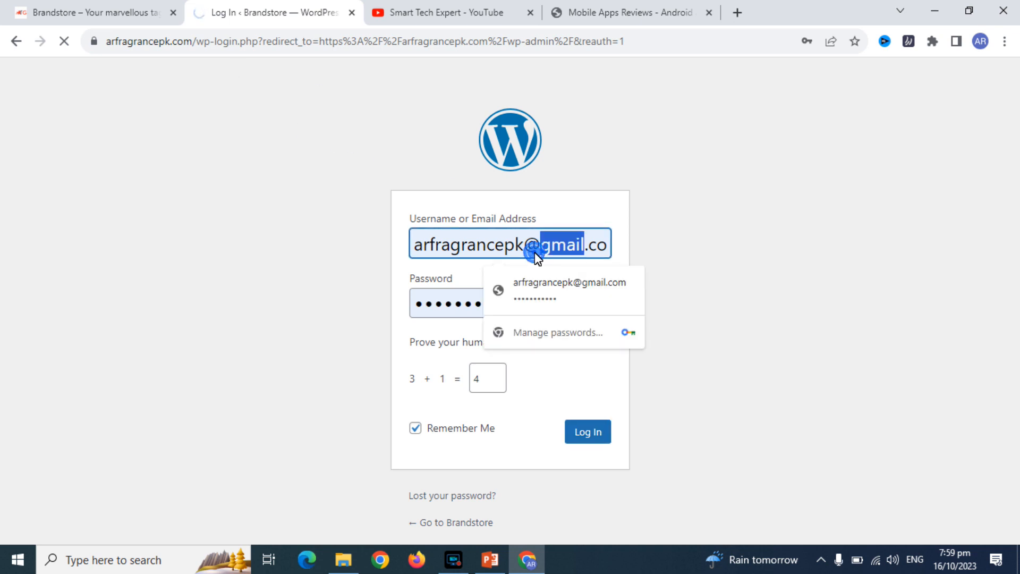
pyautogui.write('Administrator')
pyautogui.press('Tab')
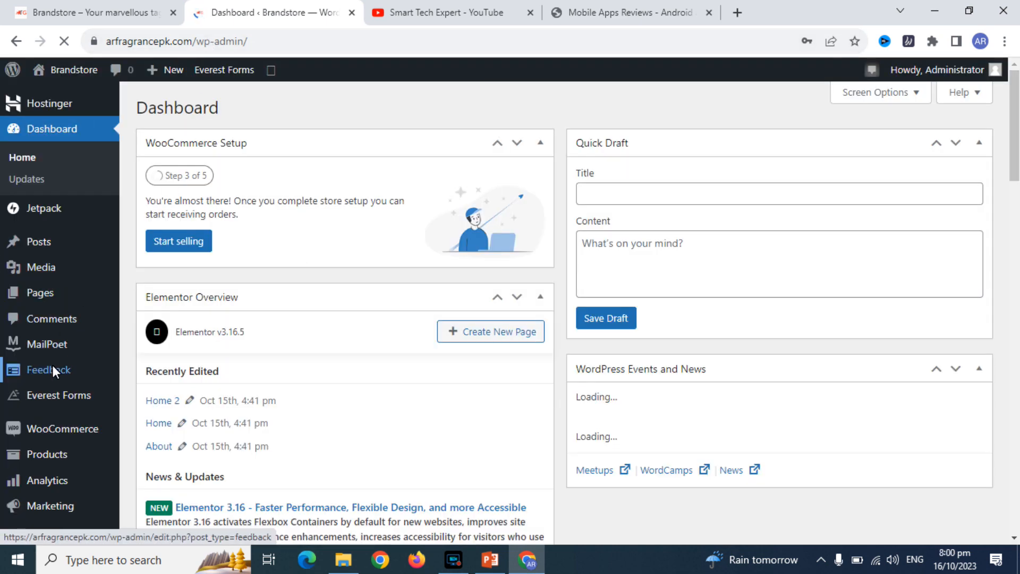
# - Save the login in the browser and search the plugins available to add for "Under Maintenance"
pyautogui.moveTo(1016, 110); pyautogui.dragTo(1014, 154)
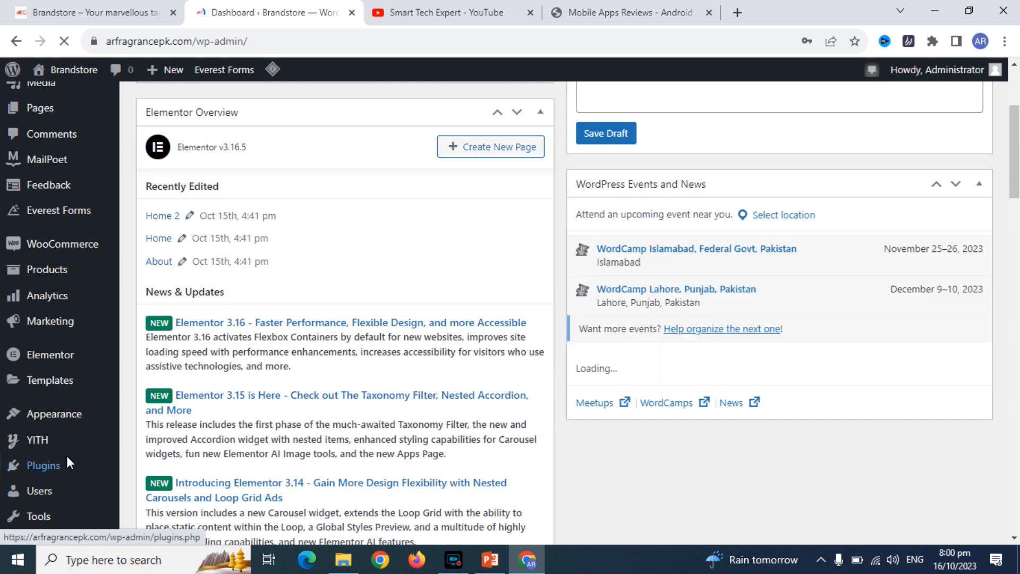
pyautogui.moveTo(55, 460)
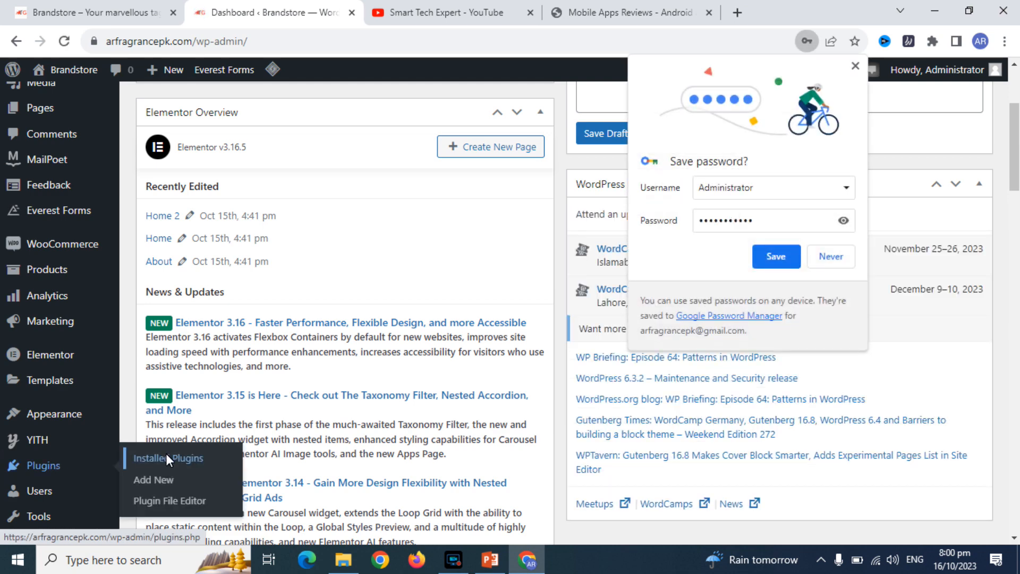
pyautogui.click(155, 480)
pyautogui.click(774, 259)
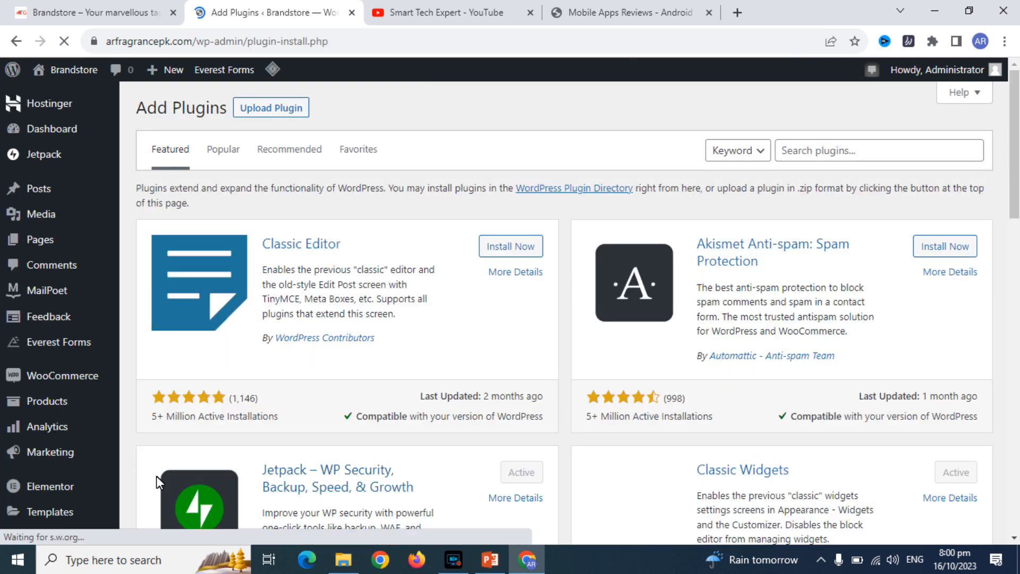
pyautogui.click(827, 153)
pyautogui.write('Under Maintenance')
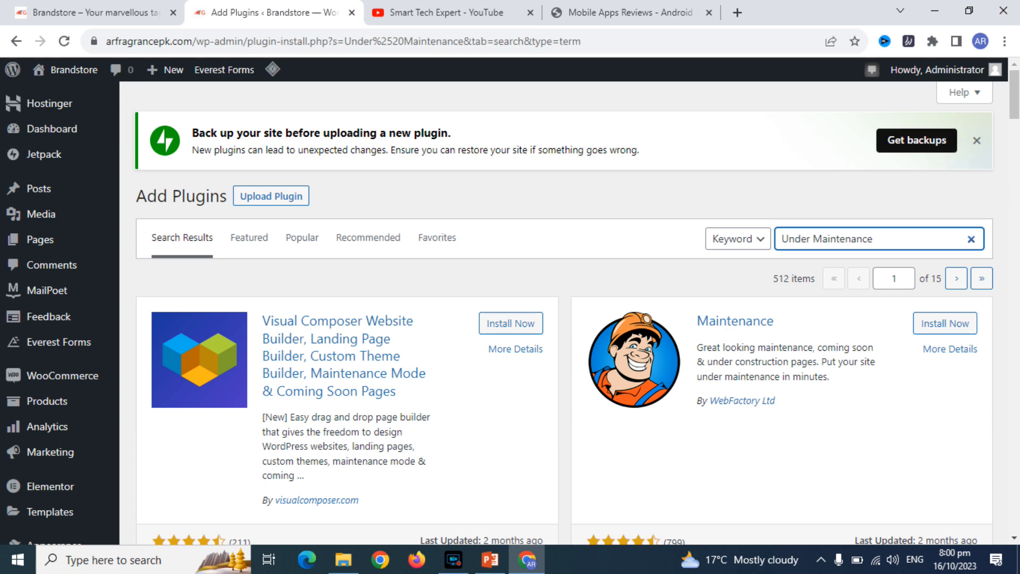
# - Install and activate the Maintenance plugin by WebFactory Ltd from the search results
pyautogui.moveTo(1016, 100); pyautogui.dragTo(1016, 112)
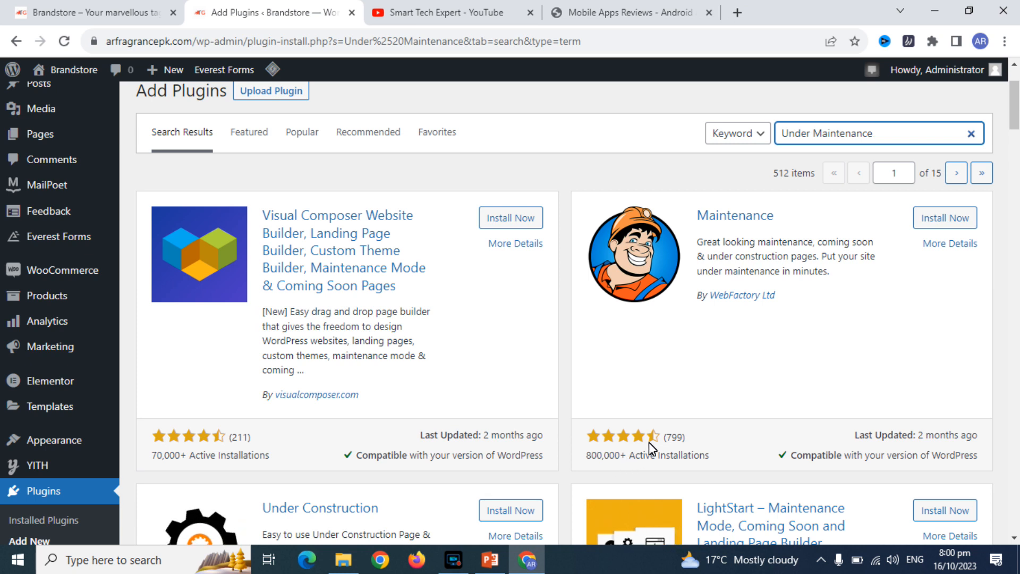
pyautogui.doubleClick(944, 434)
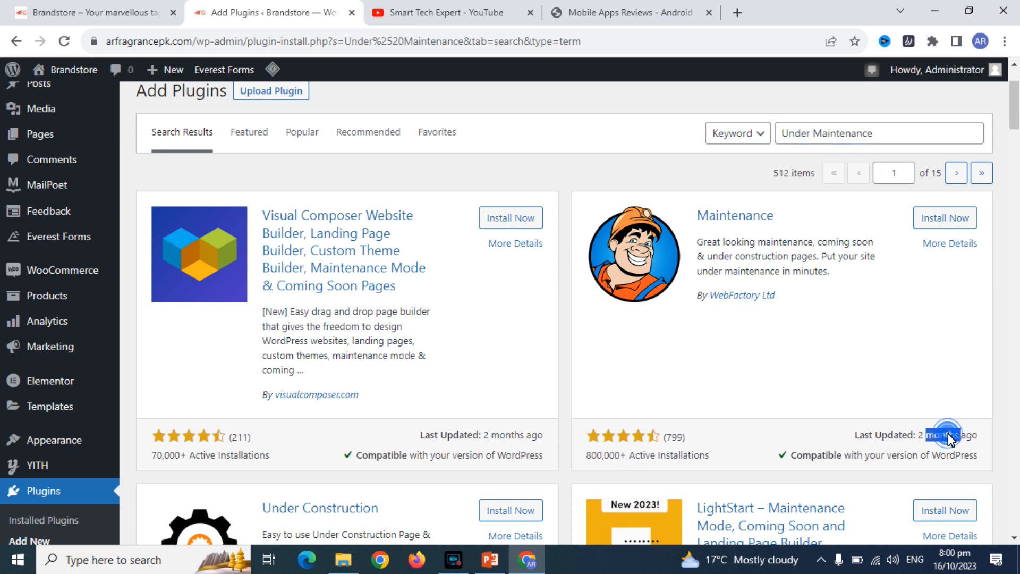
pyautogui.tripleClick(832, 456)
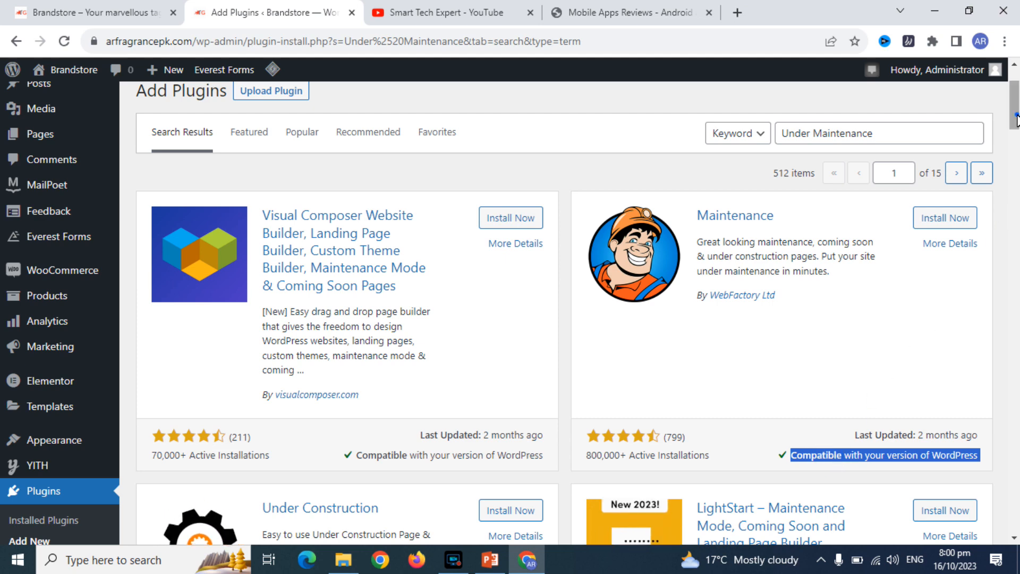
pyautogui.scroll(-3, 321, 372)
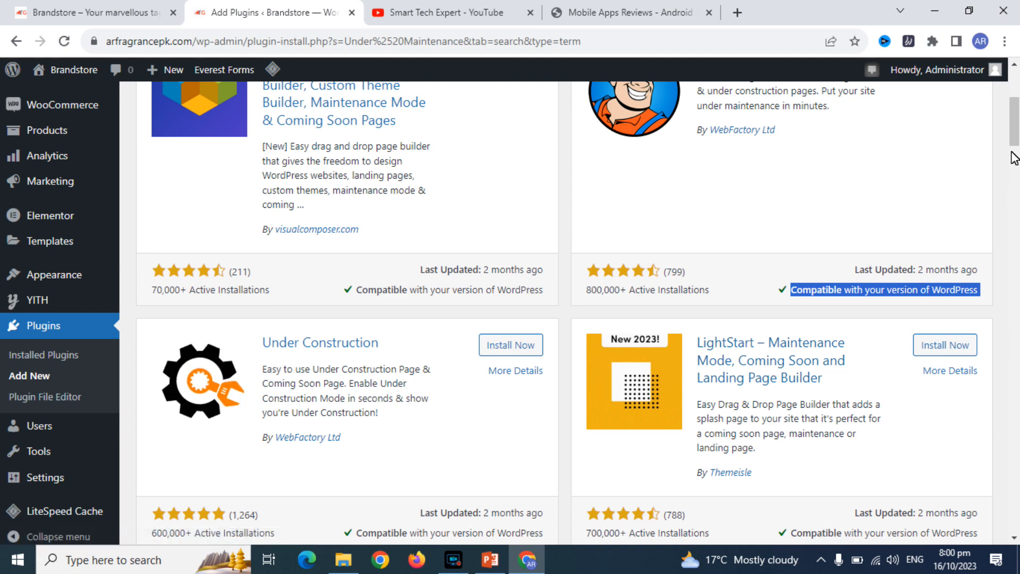
pyautogui.moveTo(1015, 137); pyautogui.dragTo(1015, 127)
pyautogui.click(943, 151)
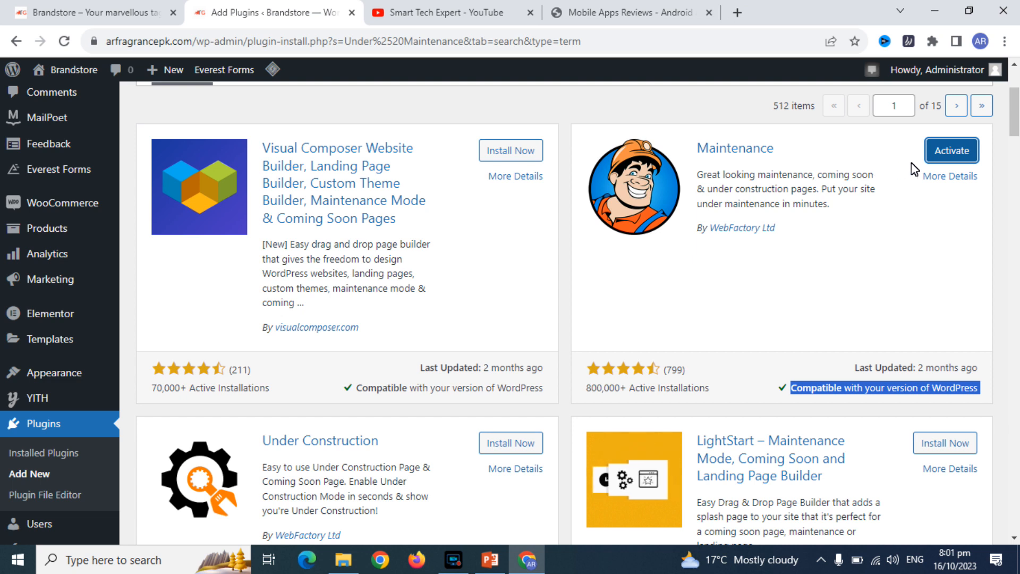
pyautogui.click(940, 153)
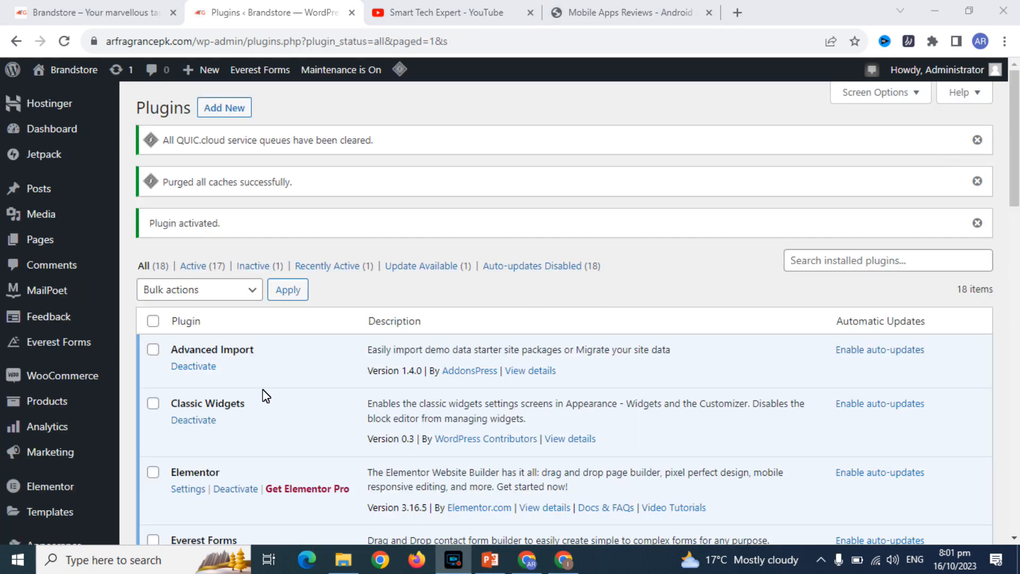
# - Dismiss the Maintenance welcome notice and open the Maintenance plugin's settings from the installed plugins
pyautogui.moveTo(1019, 160); pyautogui.dragTo(1019, 306)
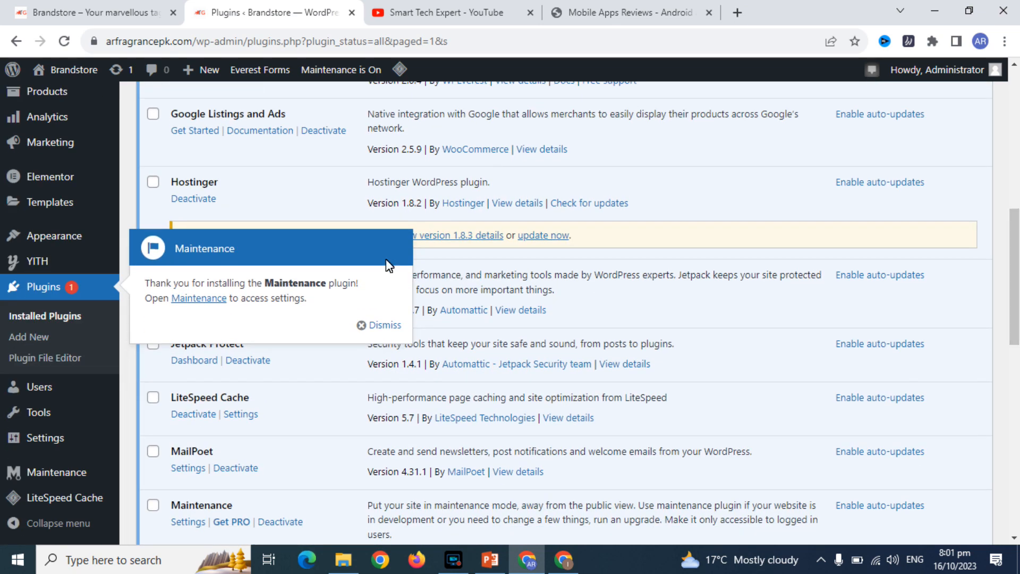
pyautogui.click(384, 323)
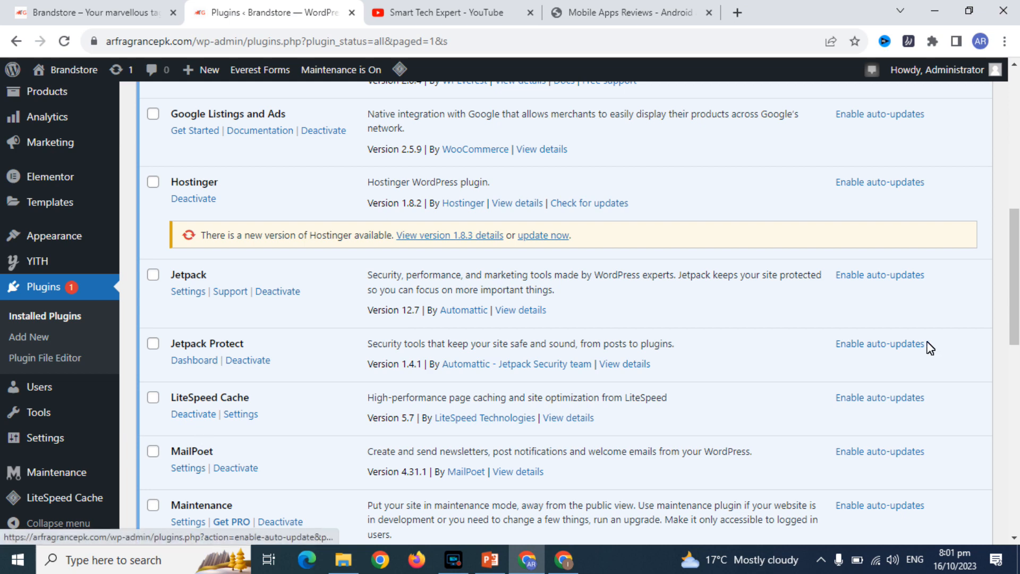
pyautogui.moveTo(1014, 217); pyautogui.dragTo(1018, 268)
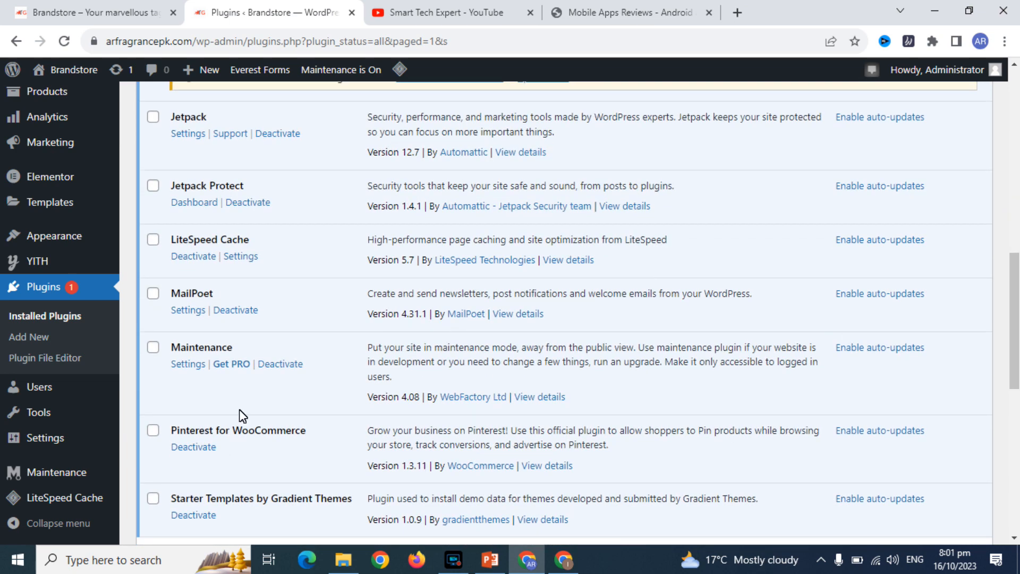
pyautogui.click(183, 367)
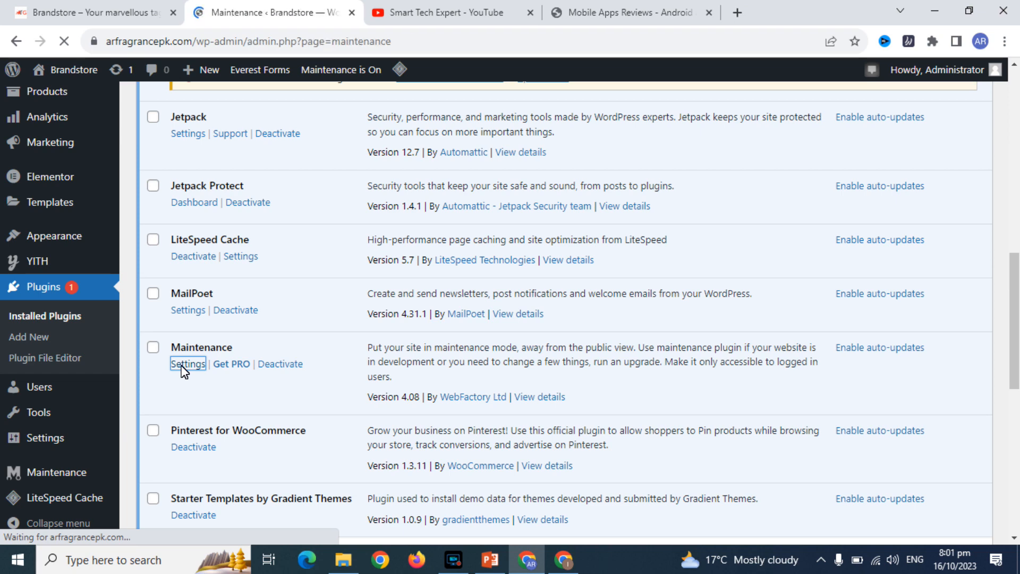
# - Examine the public maintenance page in the other Chrome window and compare its texts with the plugin's Content settings
pyautogui.click(575, 571)
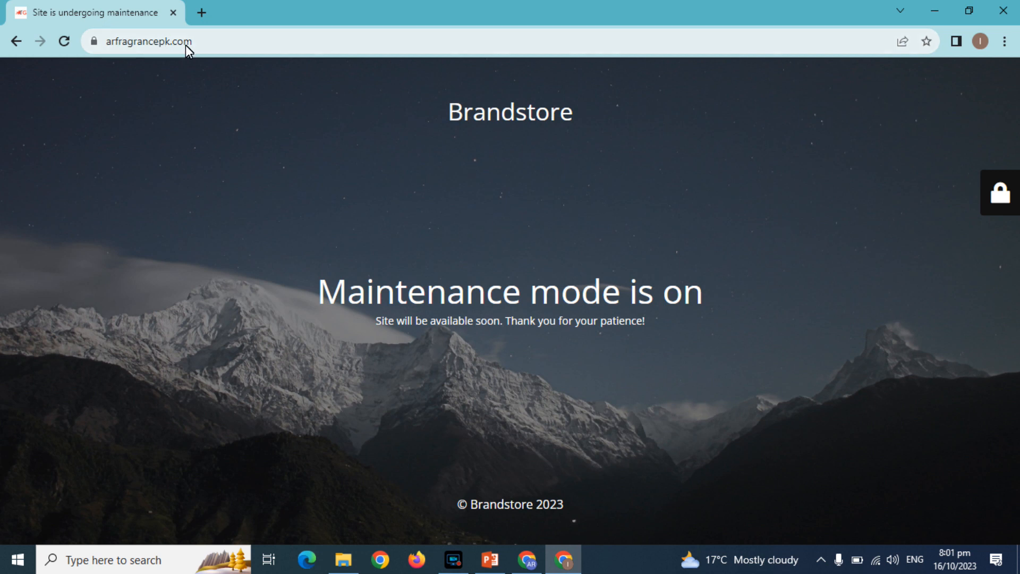
pyautogui.doubleClick(513, 117)
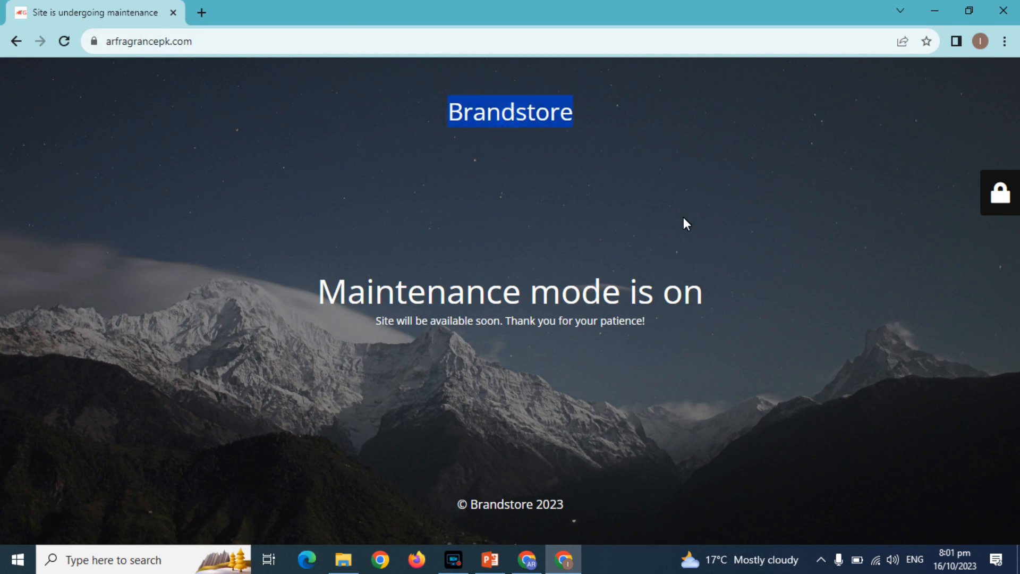
pyautogui.tripleClick(551, 505)
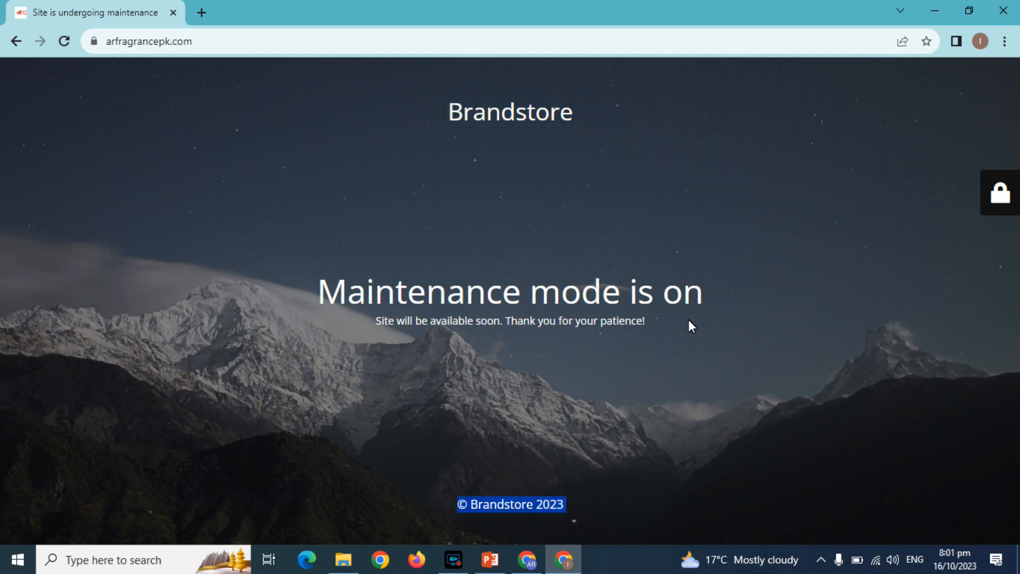
pyautogui.click(535, 560)
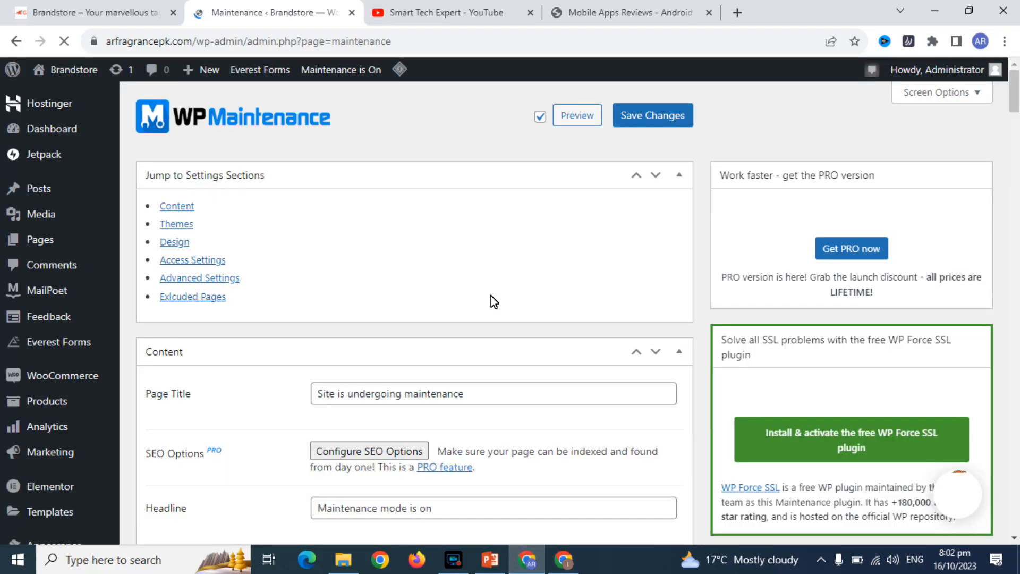
pyautogui.moveTo(1015, 96); pyautogui.dragTo(1015, 110)
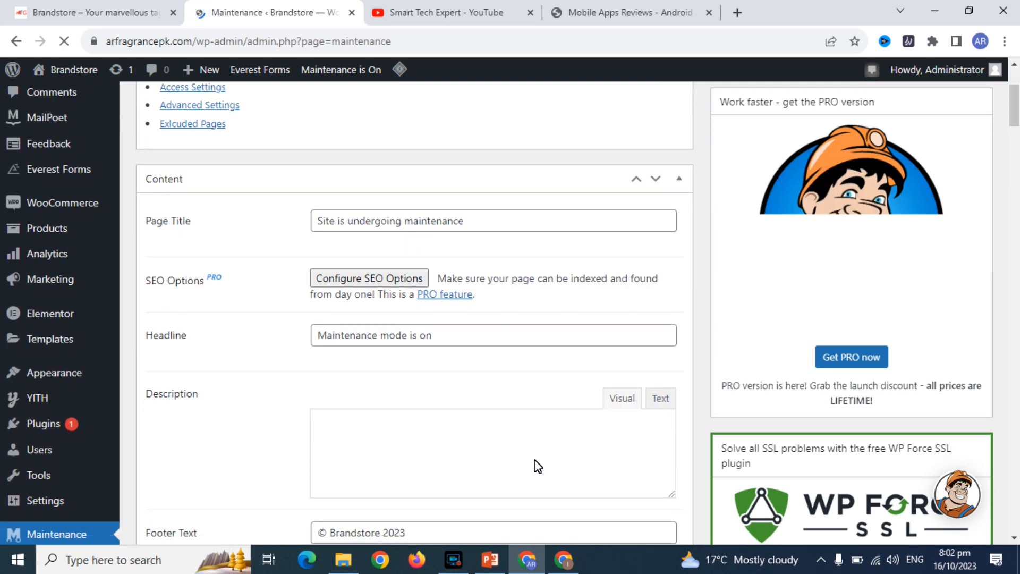
pyautogui.click(564, 559)
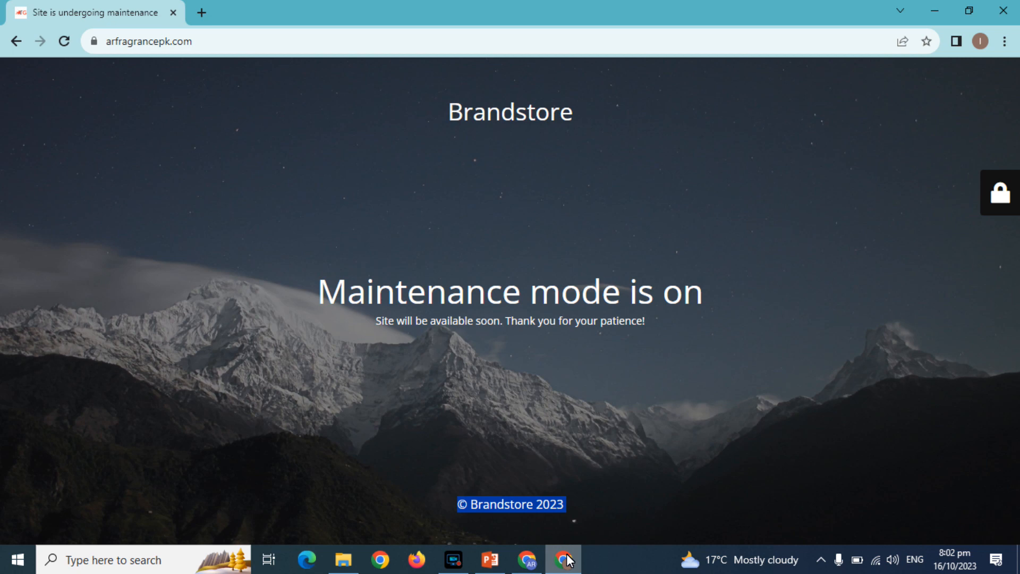
pyautogui.click(568, 560)
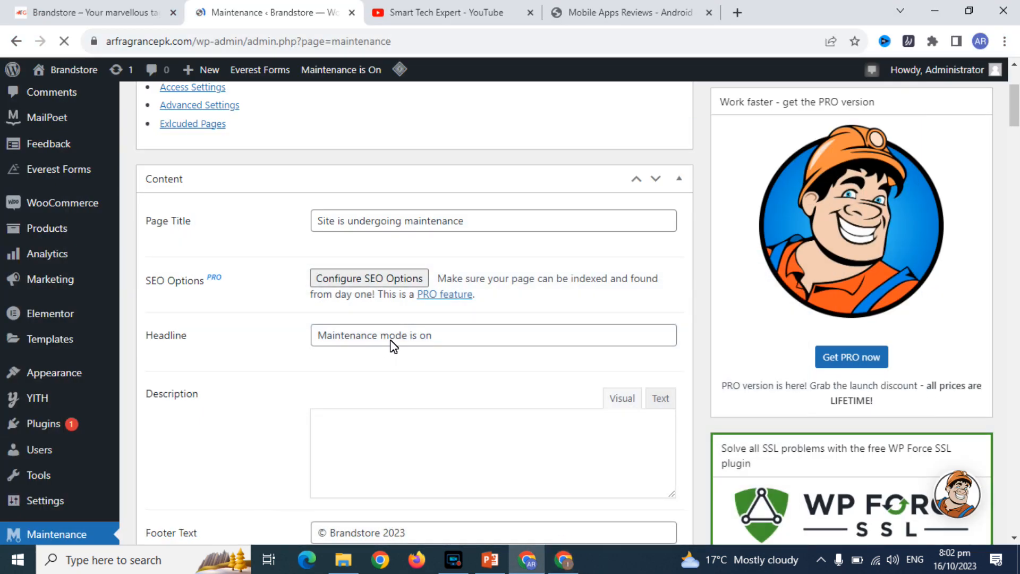
# - Set the maintenance page headline to "AR Fragrance Website is Under Maintenance" and save the changes
pyautogui.click(442, 341)
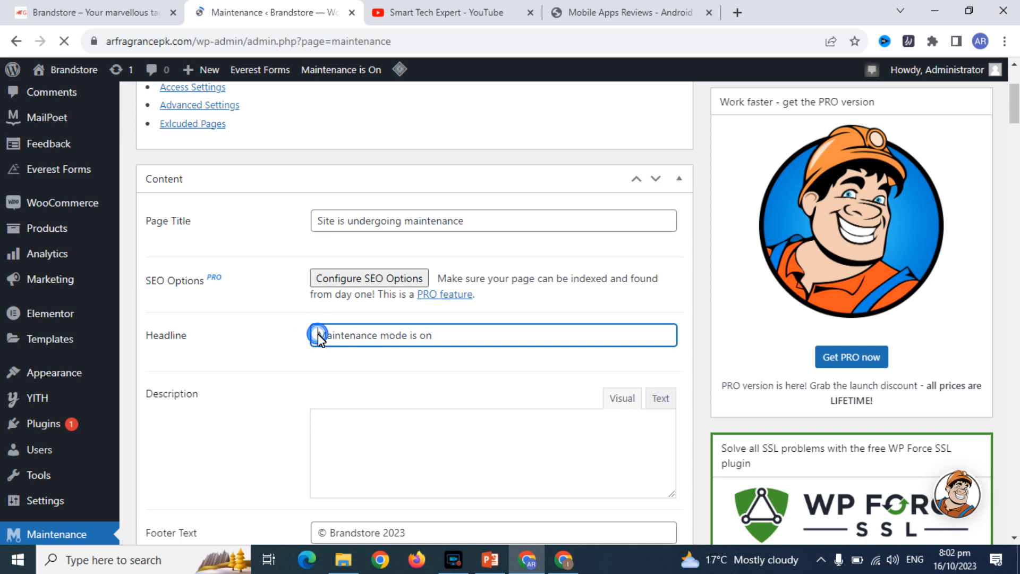
pyautogui.write('AR Fravr')
pyautogui.press('BackSpace')
pyautogui.press('BackSpace')
pyautogui.write('grance Website is Un')
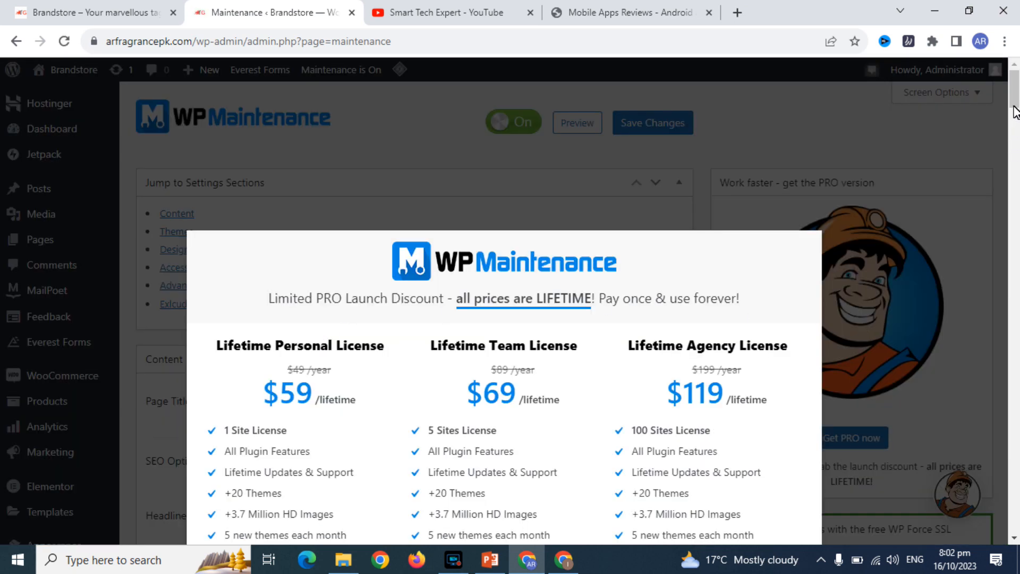
pyautogui.scroll(-5, 1015, 121)
pyautogui.moveTo(1013, 121); pyautogui.dragTo(1014, 101)
pyautogui.press('Escape')
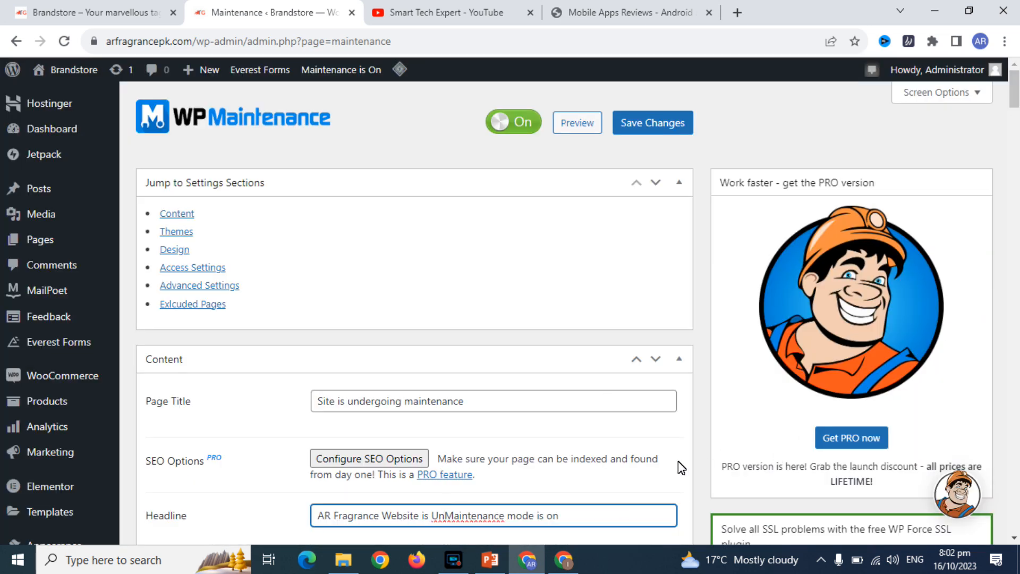
pyautogui.write('der')
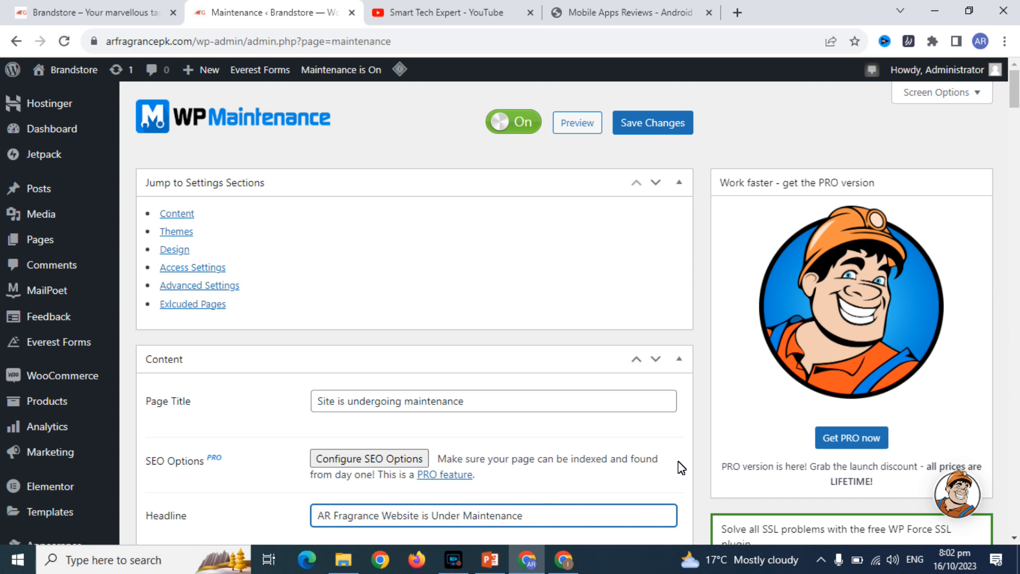
pyautogui.moveTo(1015, 99); pyautogui.dragTo(1015, 163)
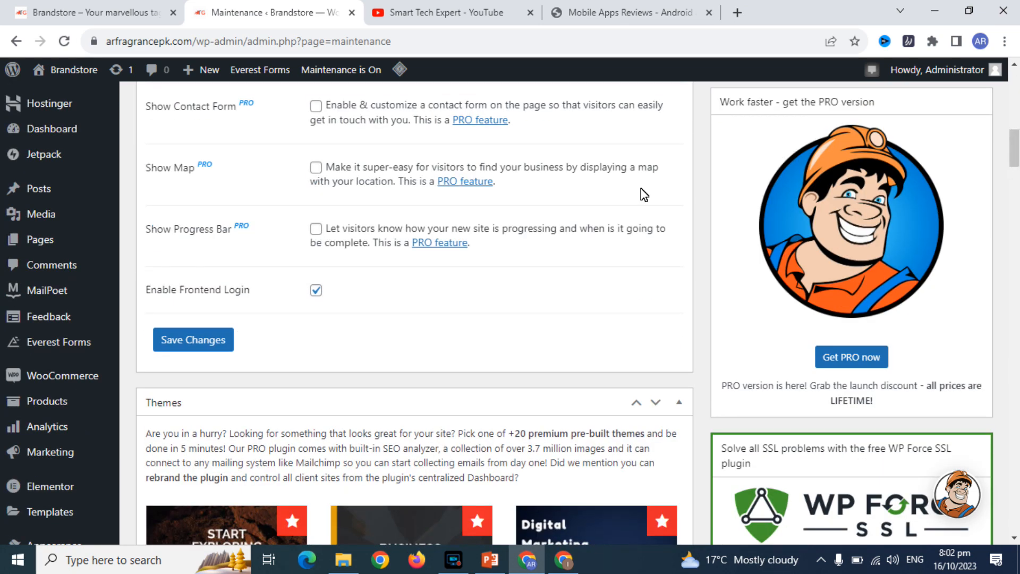
pyautogui.click(208, 345)
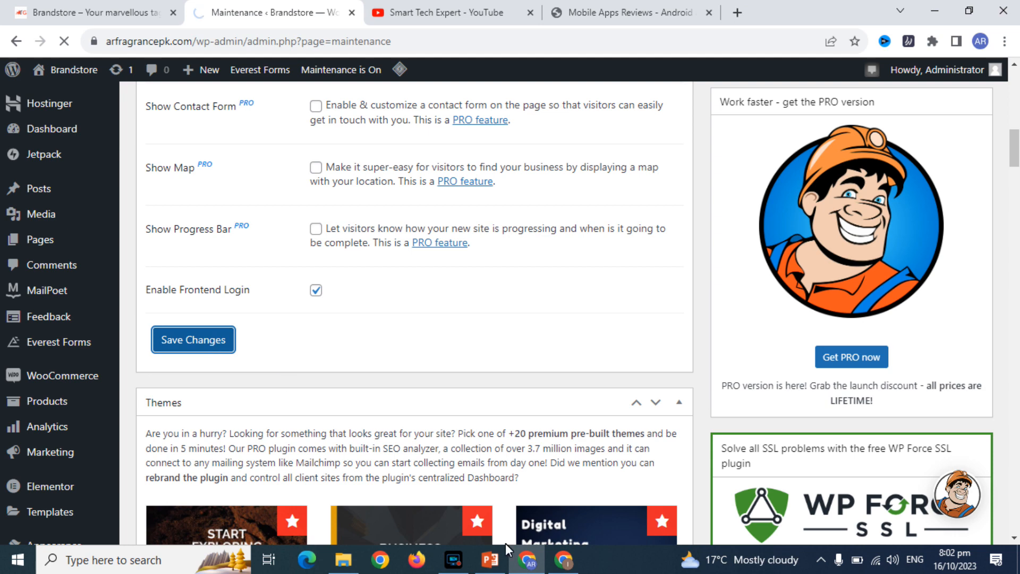
# - Reload the public site in the other Chrome window to check the maintenance page's headline
pyautogui.moveTo(564, 561)
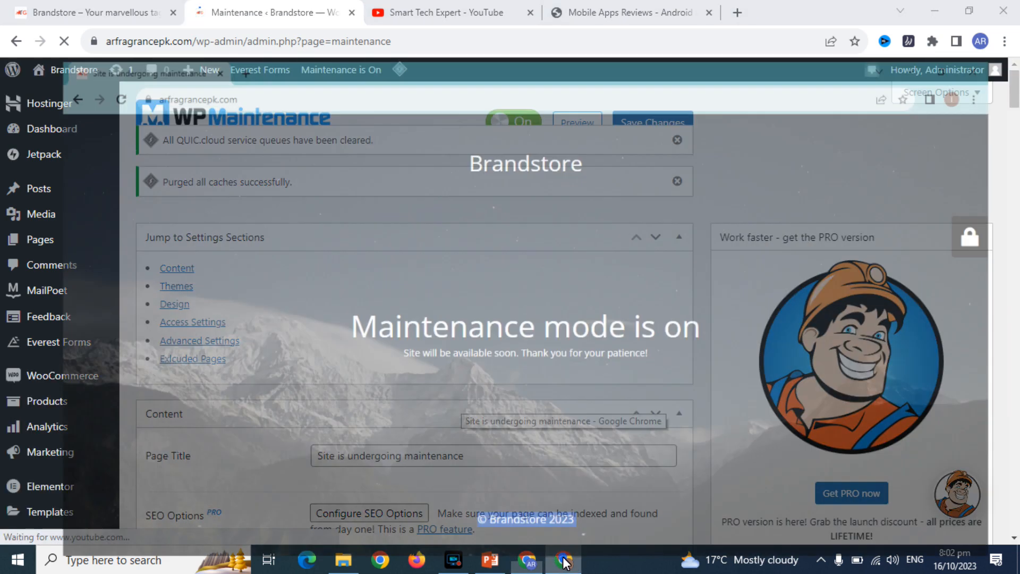
pyautogui.click(564, 561)
pyautogui.click(64, 41)
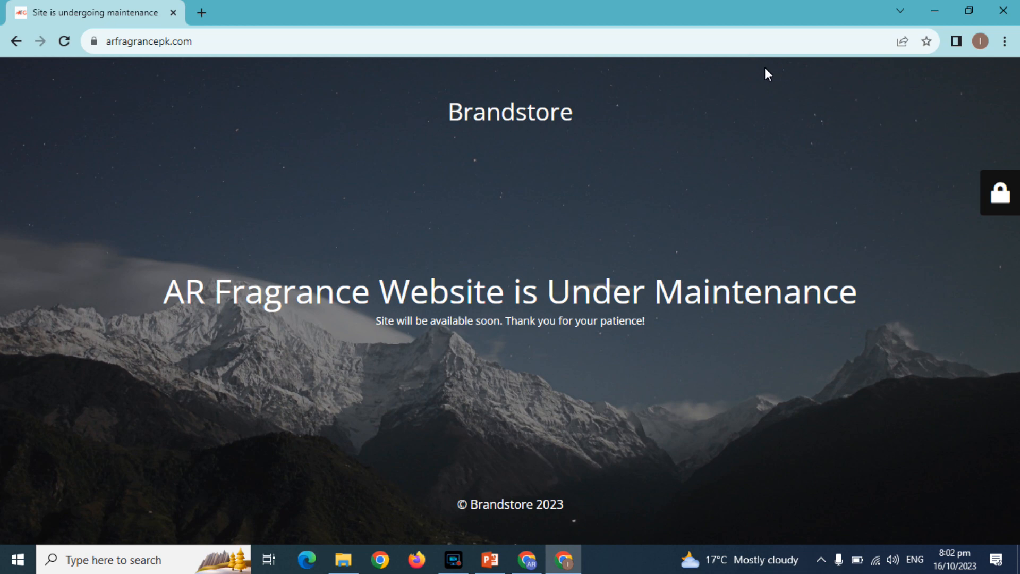
# - Switch to the Smart Tech Expert YouTube channel in the main Chrome window and view its playlists
pyautogui.click(526, 558)
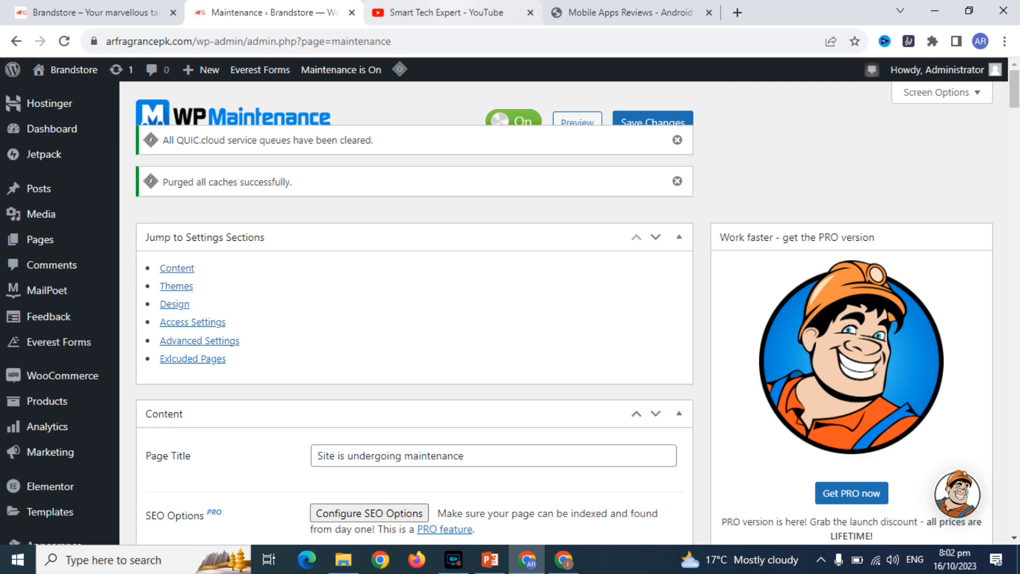
pyautogui.click(446, 12)
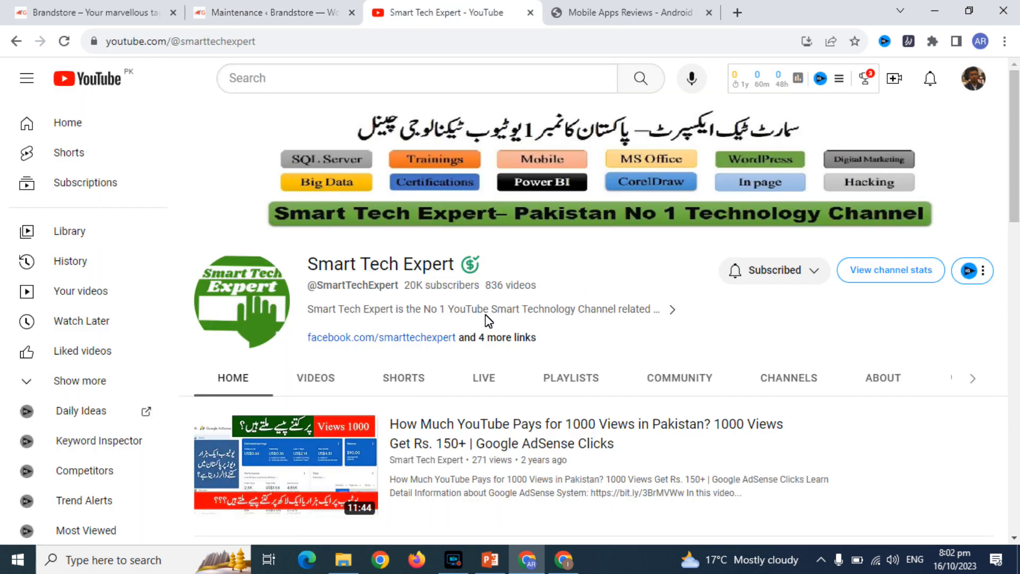
pyautogui.click(570, 378)
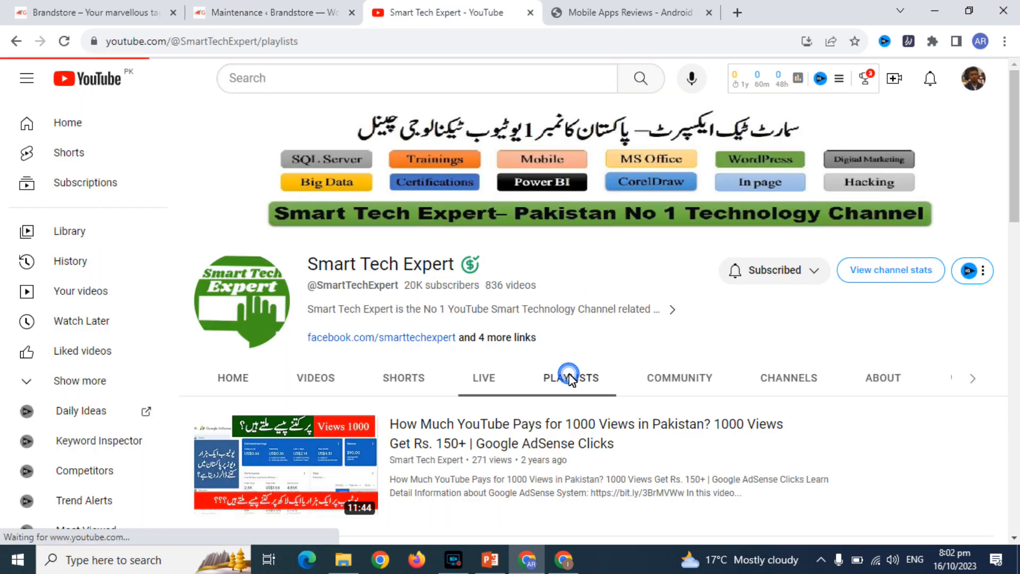
pyautogui.moveTo(1017, 128); pyautogui.dragTo(986, 141)
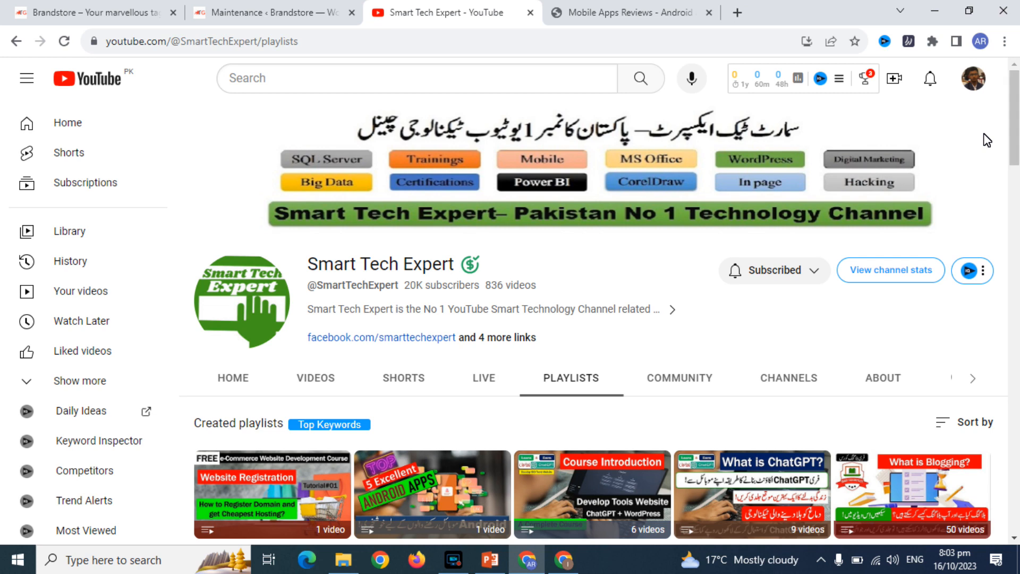